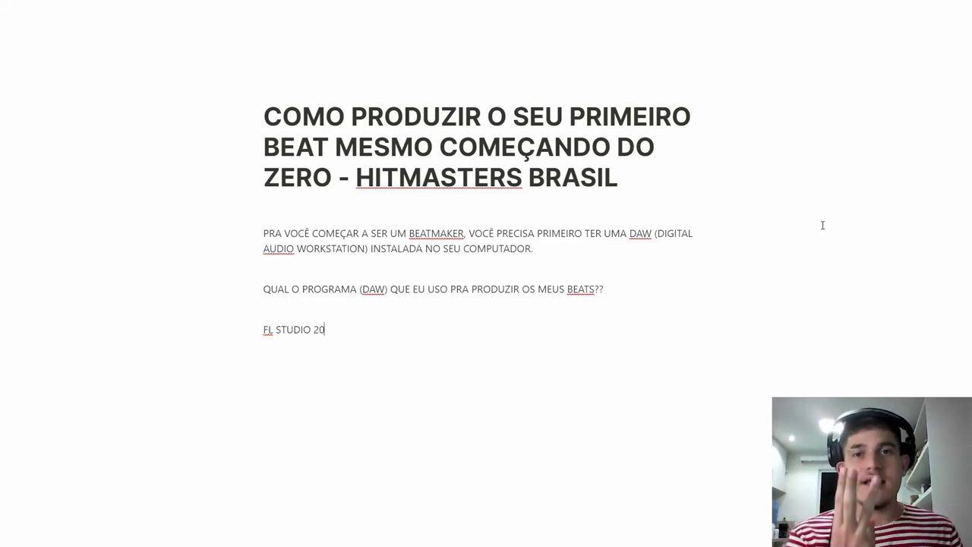
Finish typing the FASE 1 heading and make PRIMEIRA IDEIA bold.
key(Return)
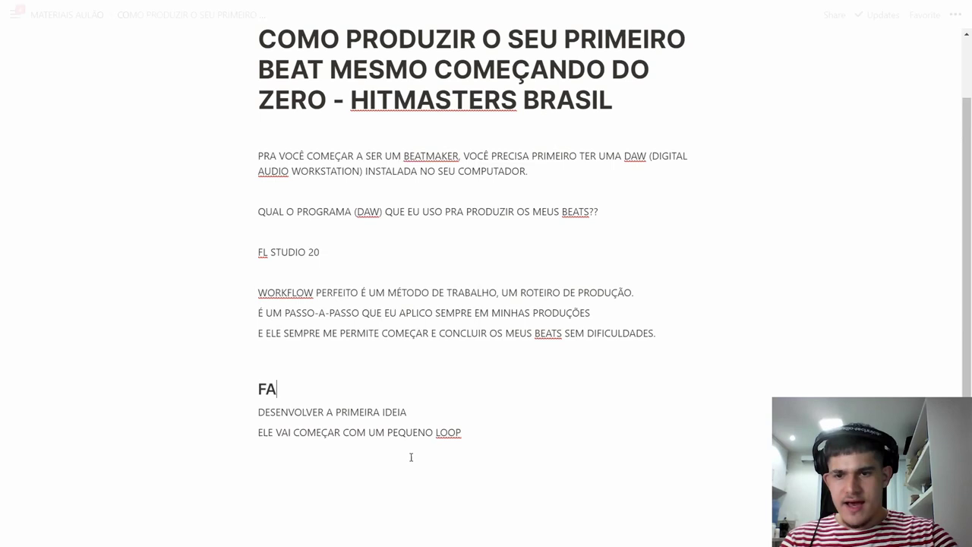
text(SE)
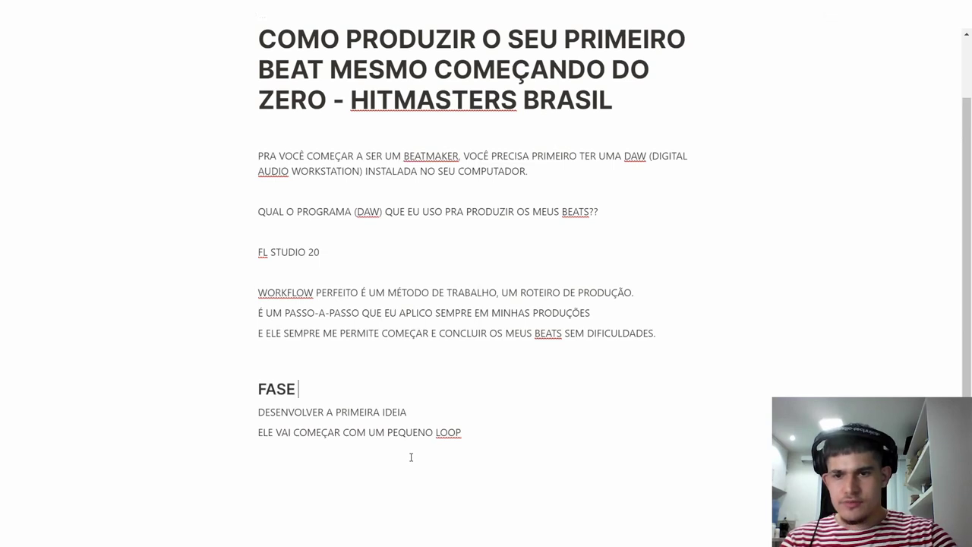
text( 1)
drag(417, 412, 335, 412)
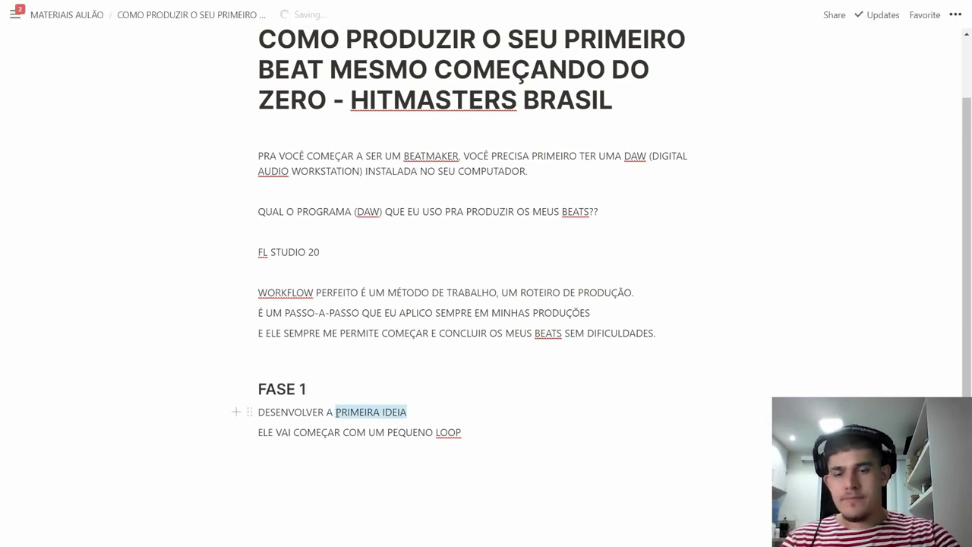
key(ctrl+b)
click(540, 452)
Replace ELE with A GENTE at the start of the loop sentence.
scroll(571, 463, down, 1)
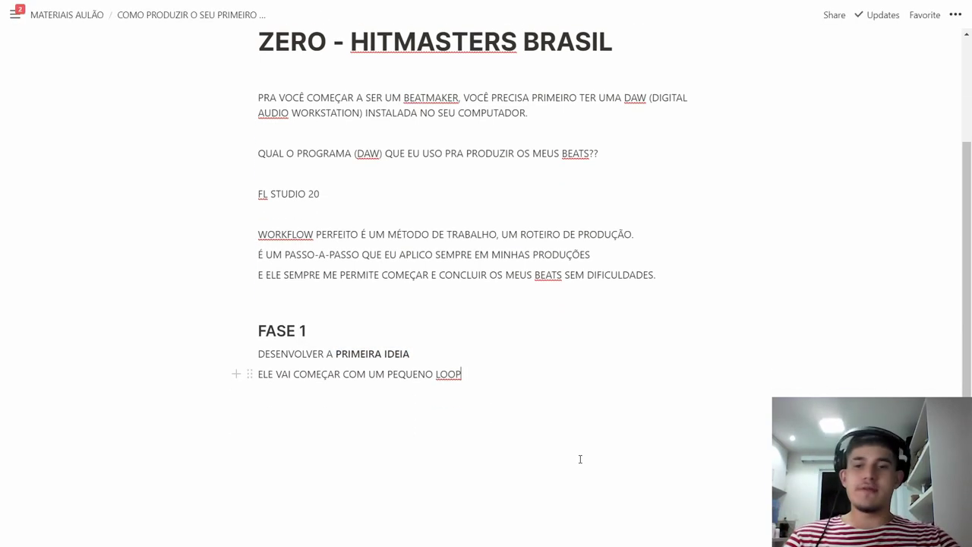
double_click(259, 373)
text(A GENTE)
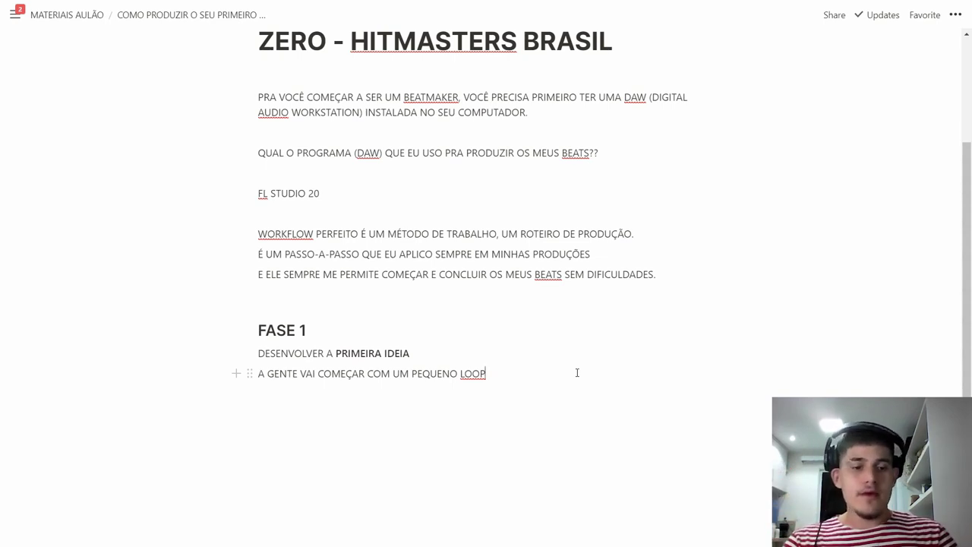
Write 'DESENVOLVER A MELODIA' on a new line below the loop sentence and select it.
key(Return)
key(Return)
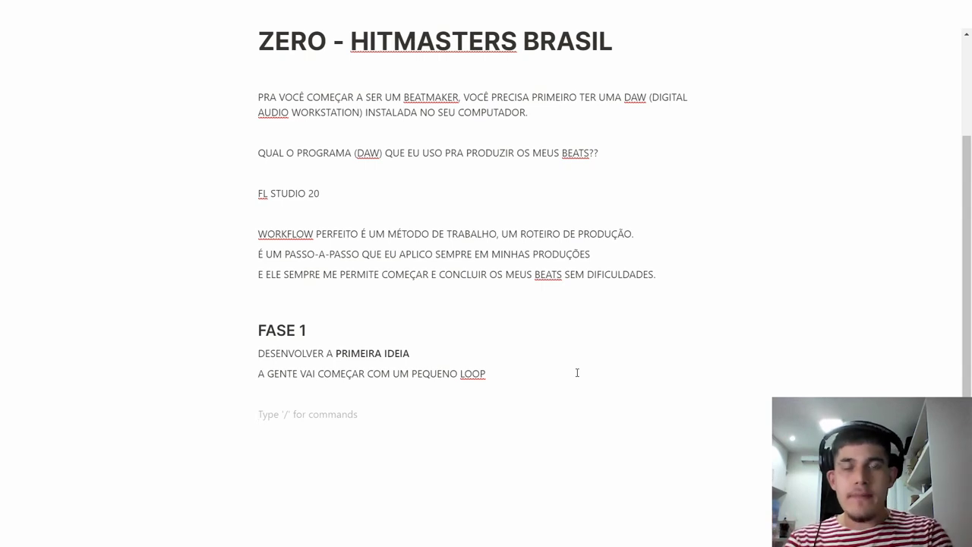
text(MELODIA)
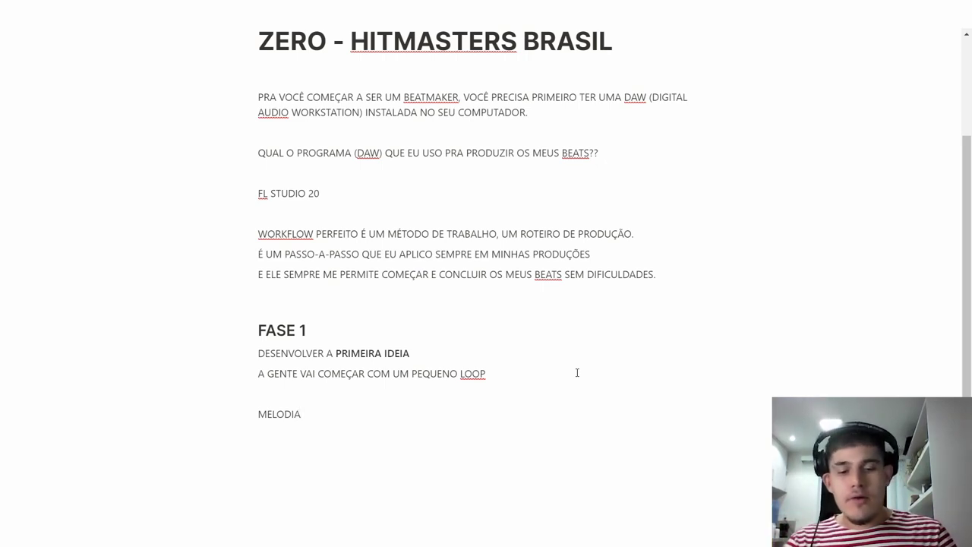
text(DESENVOLVER A)
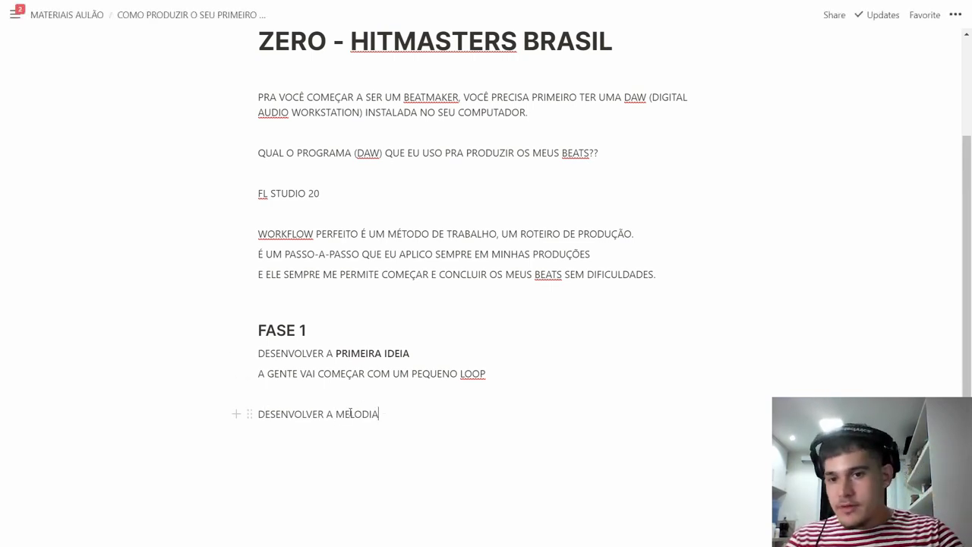
key(shift+Home)
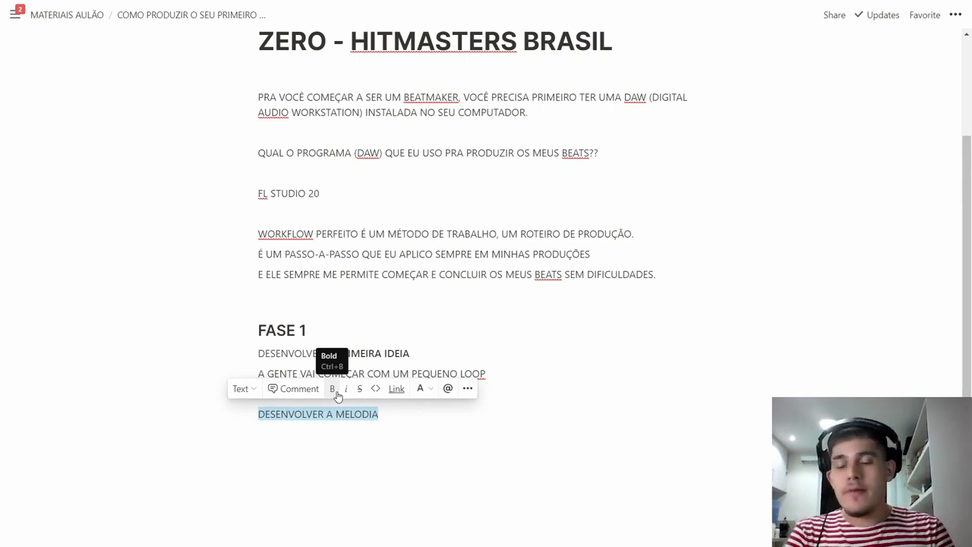
Make DESENVOLVER A MELODIA a Heading 3 and start an empty block beneath the text.
click(382, 416)
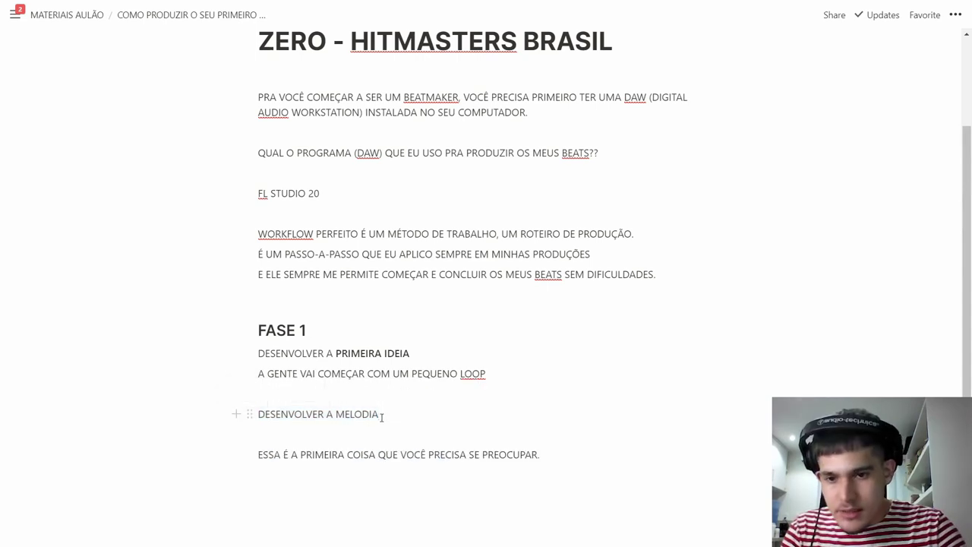
drag(382, 415, 260, 410)
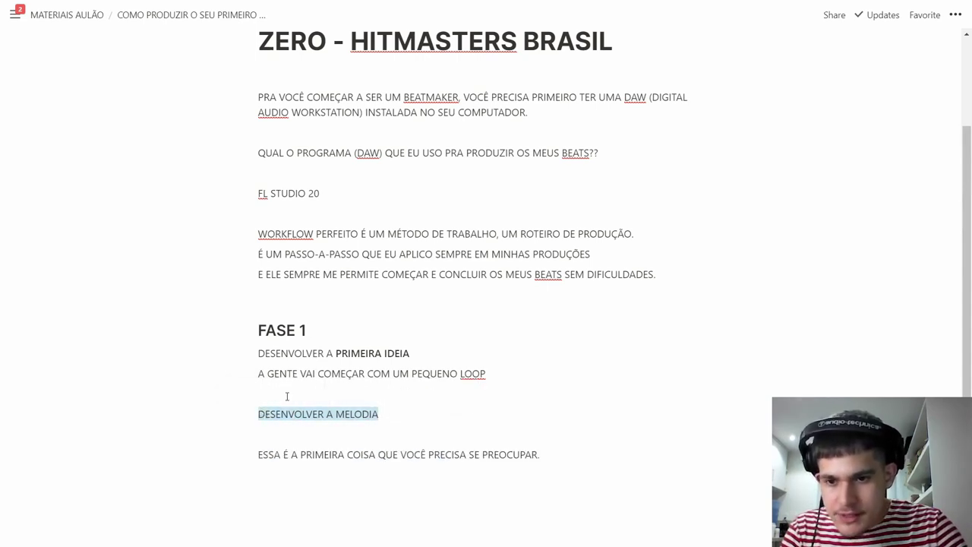
click(240, 388)
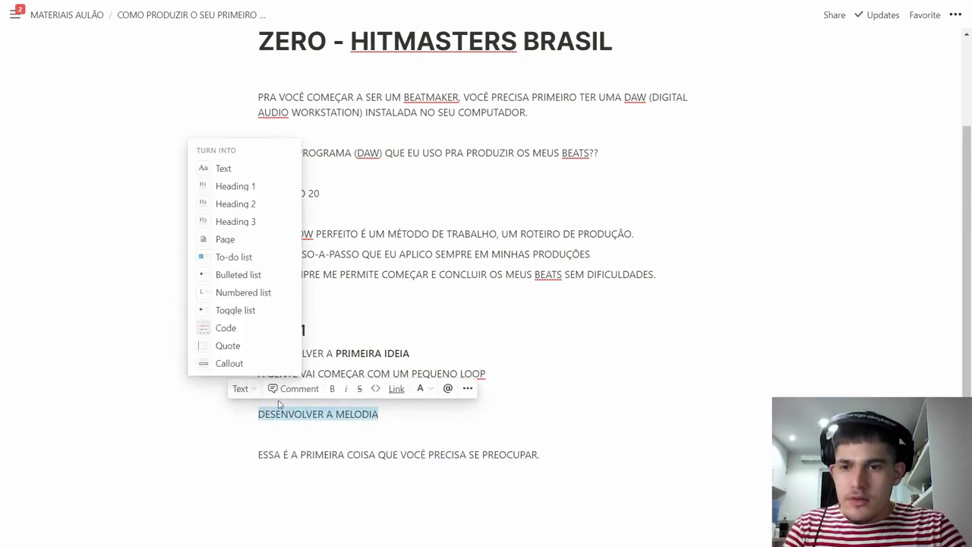
click(249, 221)
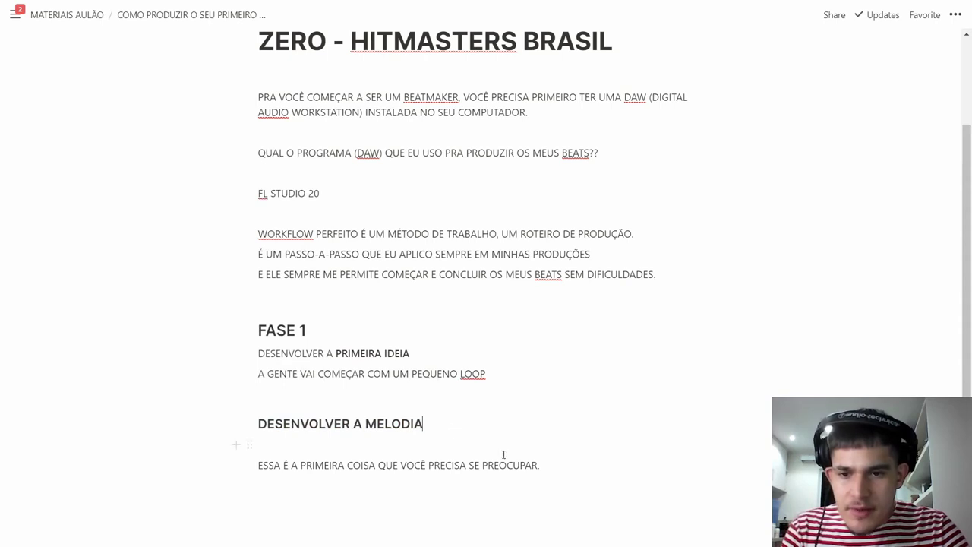
scroll(532, 459, down, 1)
click(586, 469)
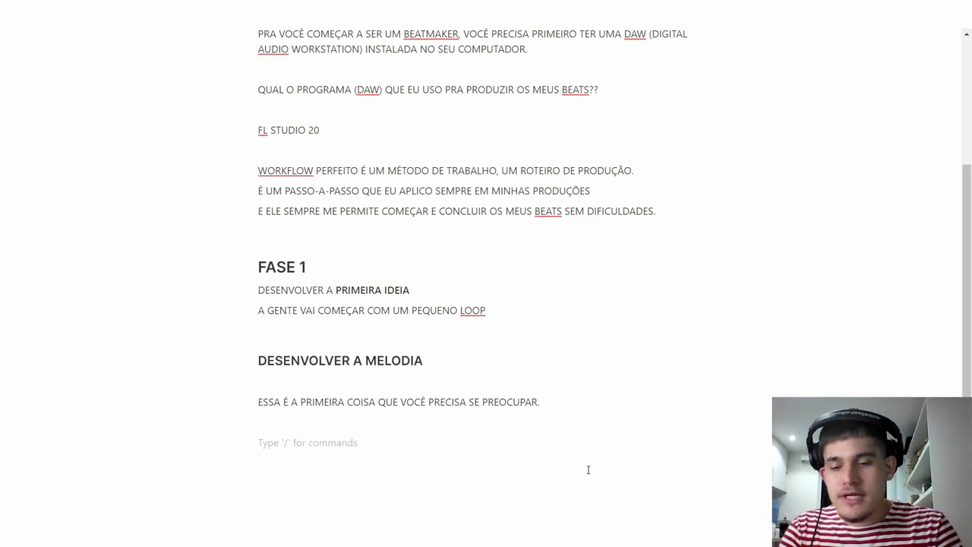
Finish the line 'DESENVOLVER O GRAVE DA MUSICA' and select the whole line.
text(DESENVOLVER O GRAVE)
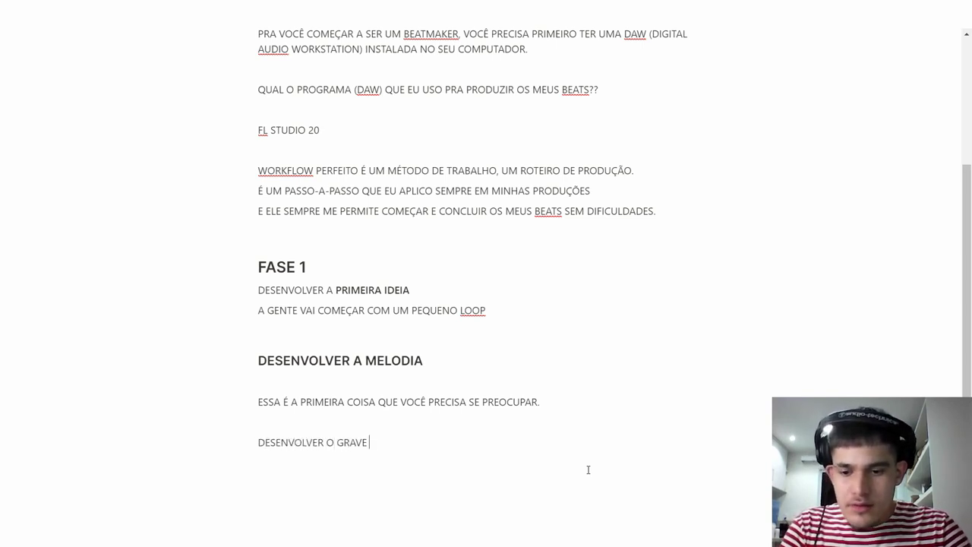
text(DA MUSICA)
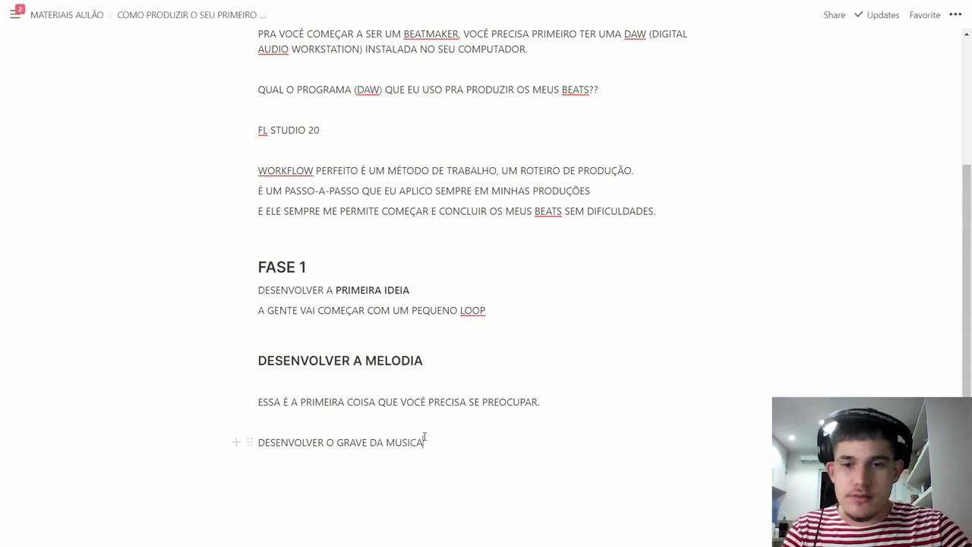
click(302, 442)
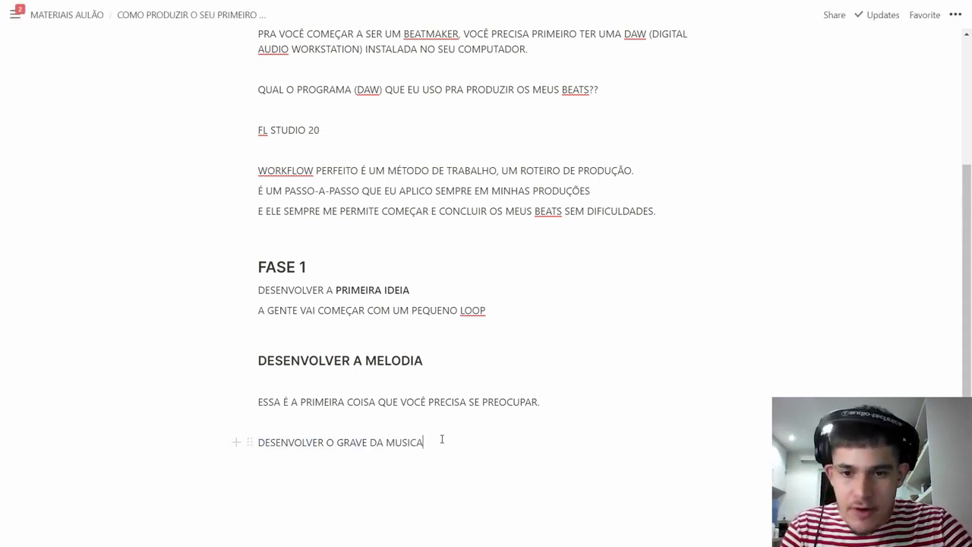
drag(441, 438, 257, 438)
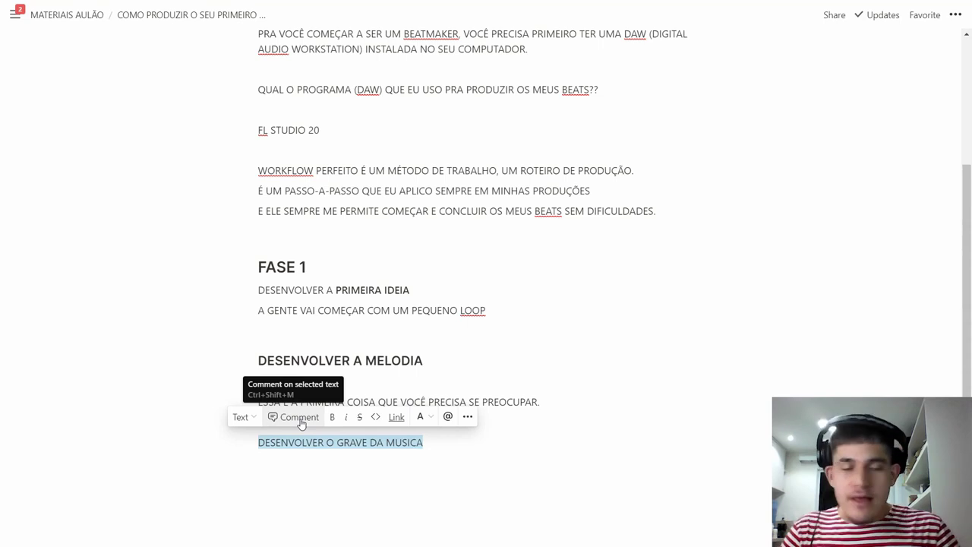
Convert DESENVOLVER O GRAVE DA MUSICA to a Heading 3, matching the melody heading.
click(251, 417)
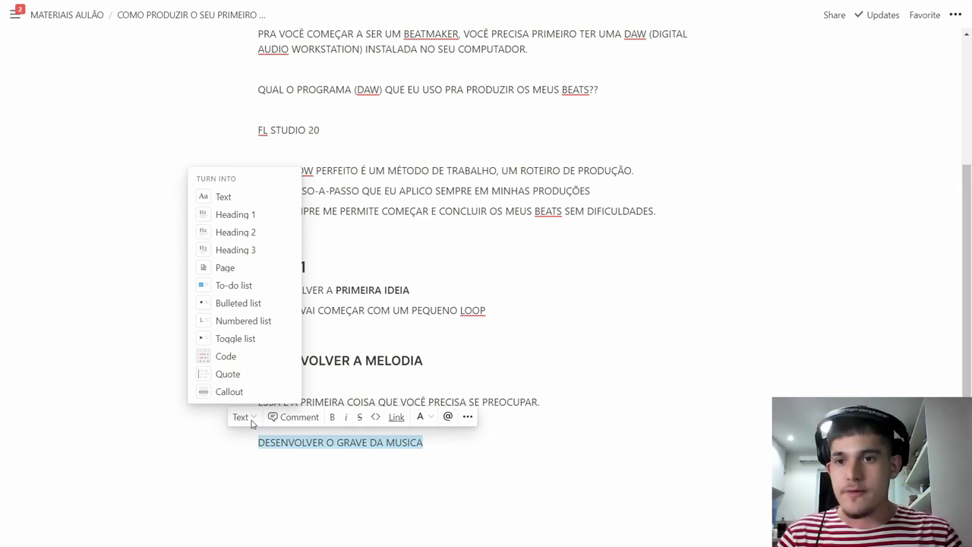
click(229, 232)
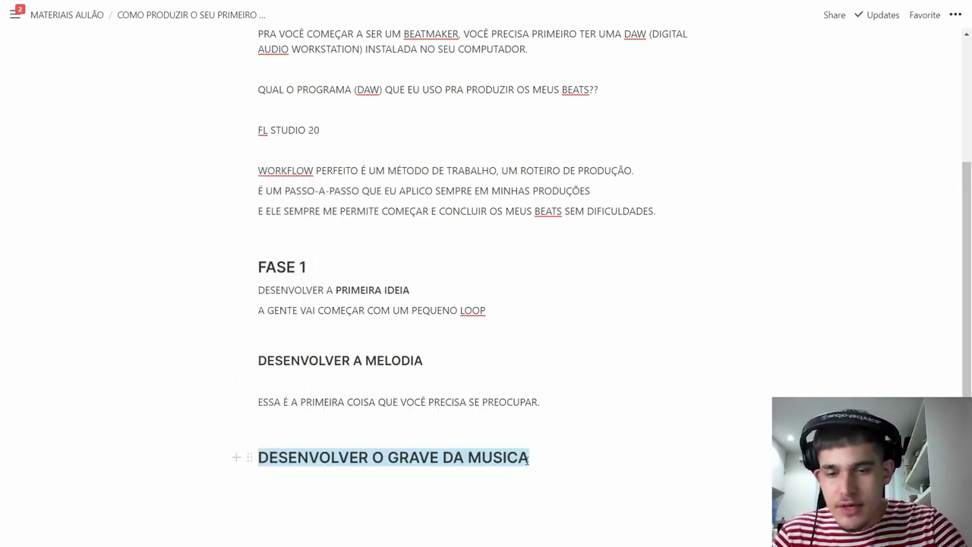
click(252, 430)
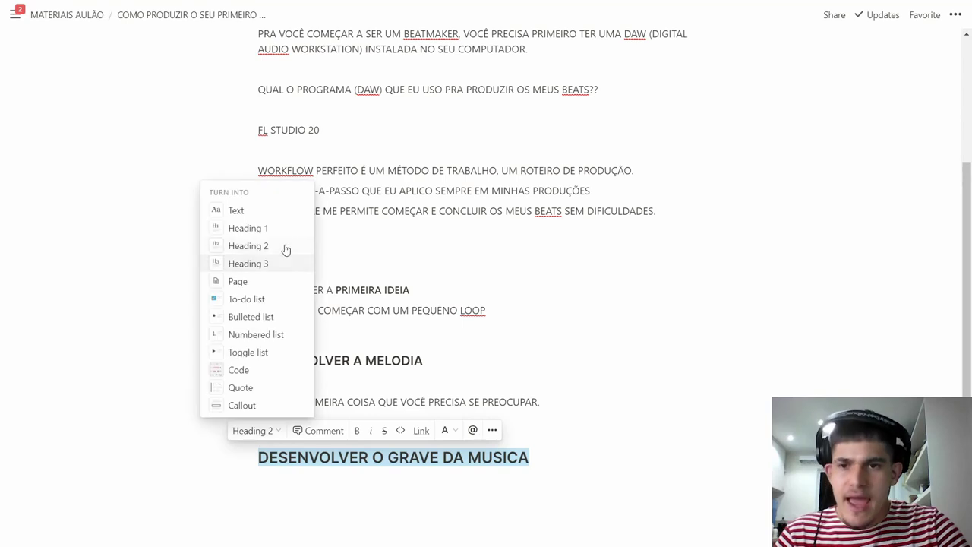
click(282, 264)
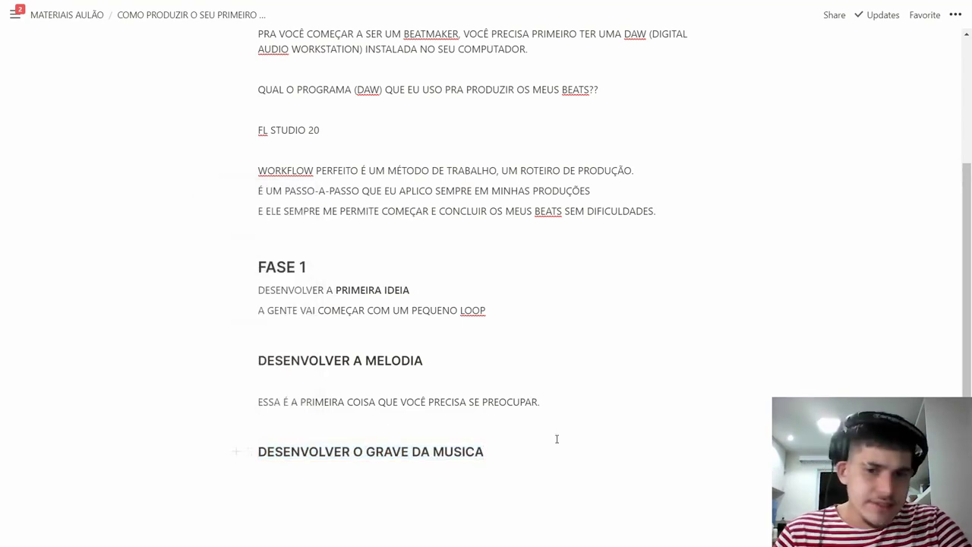
click(554, 451)
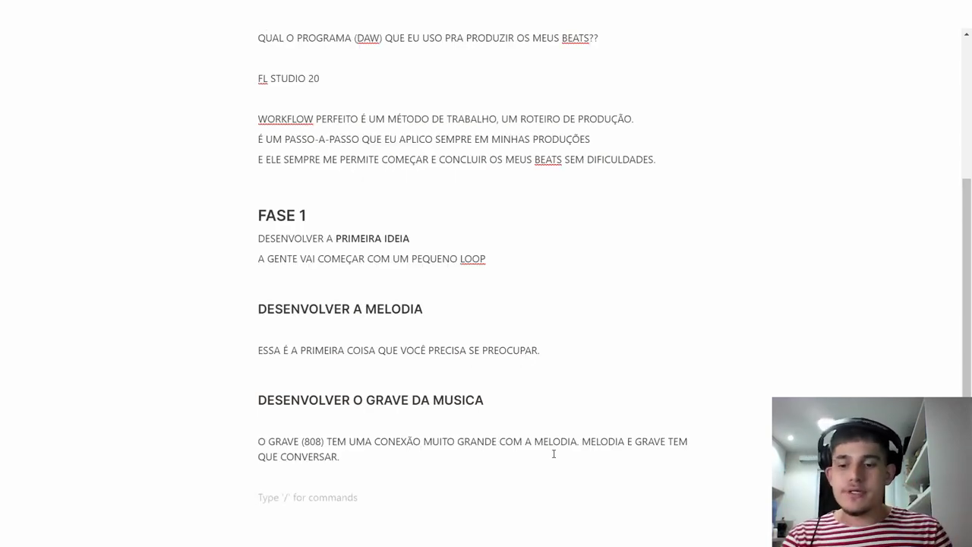
Start the next line with 'DESENVOL' below the 808 bass sentence.
text(DESENVOL)
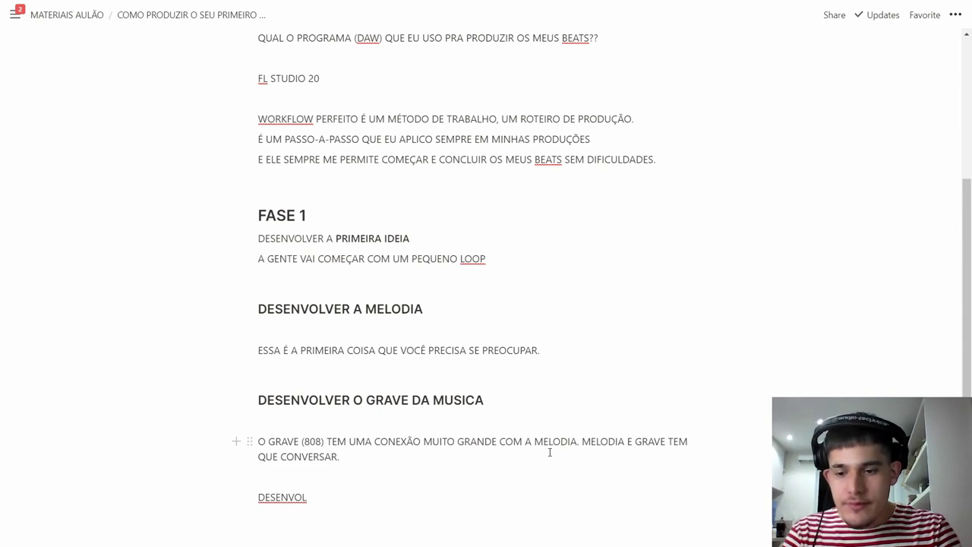
Complete the line 'DESENVOLVER A PERCUSSÃO' and turn it into a Heading 3.
text(VER A PERCUSSÃO)
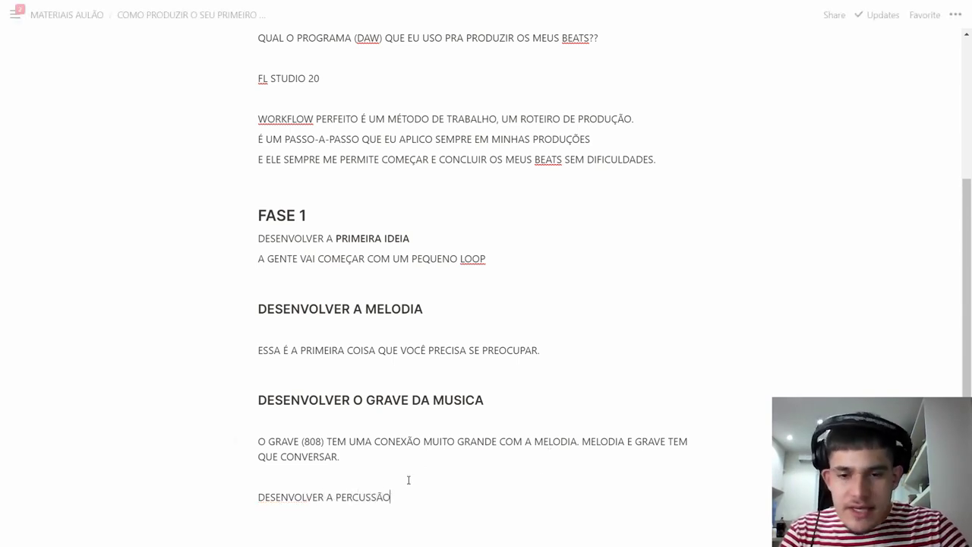
drag(402, 495, 255, 489)
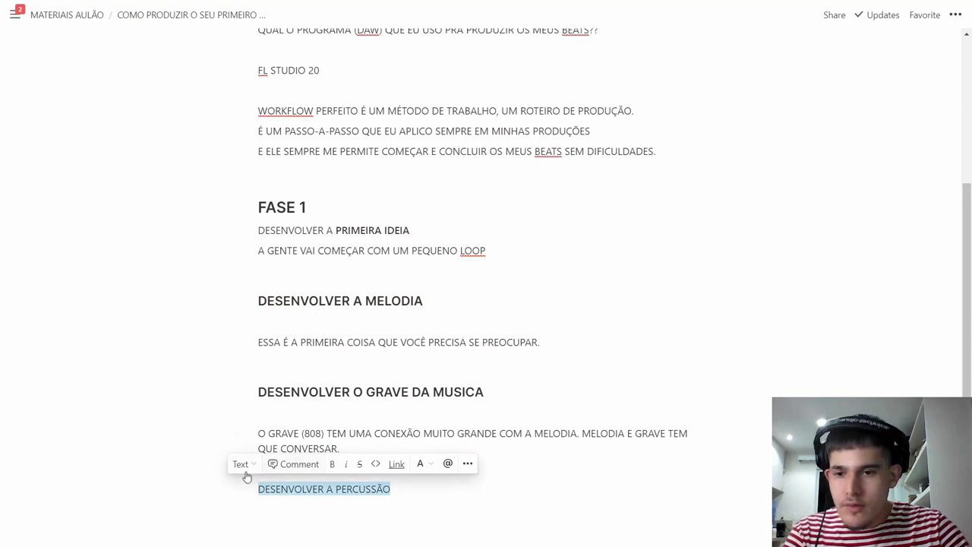
click(238, 462)
click(483, 481)
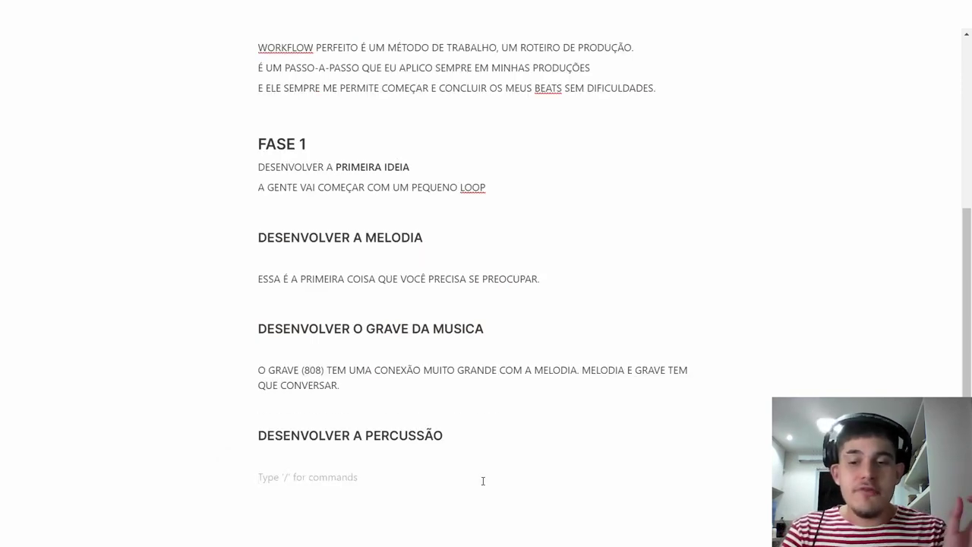